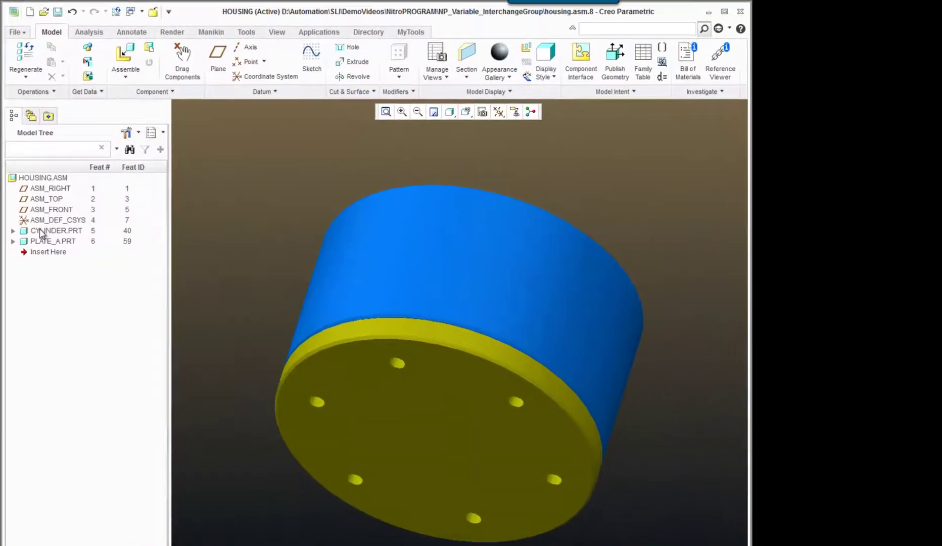
- Highlight the housing's cylinder, plate and whole assembly, then clear the highlight
left_click(56, 232)
left_click(51, 243)
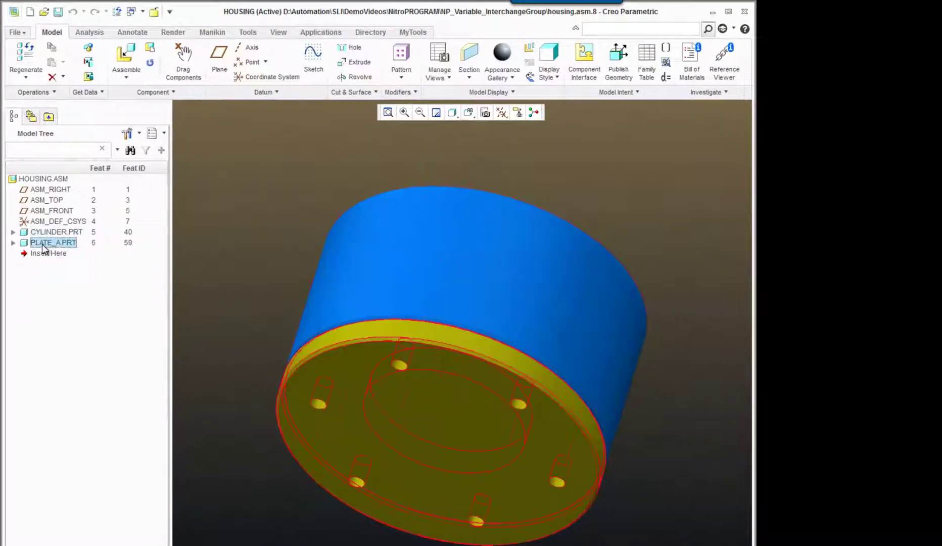
left_click(42, 179)
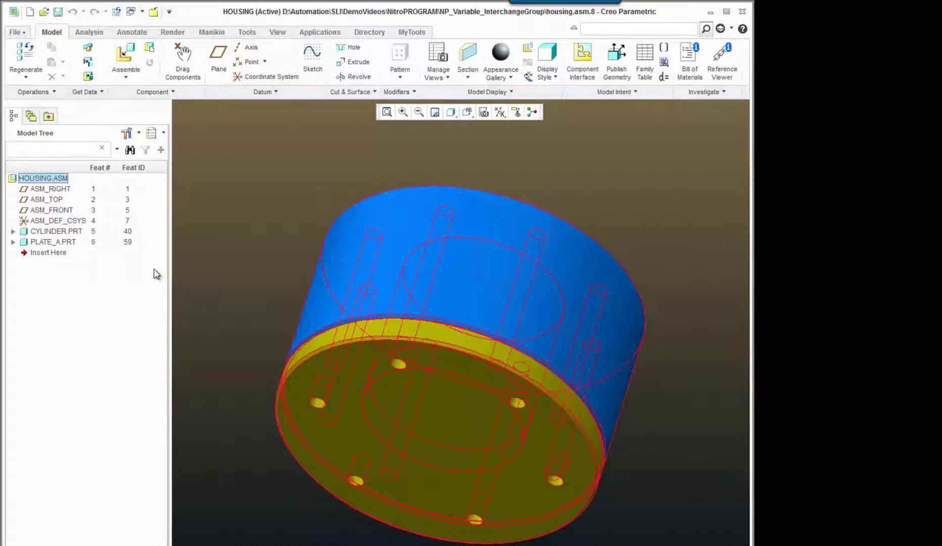
left_click(53, 242)
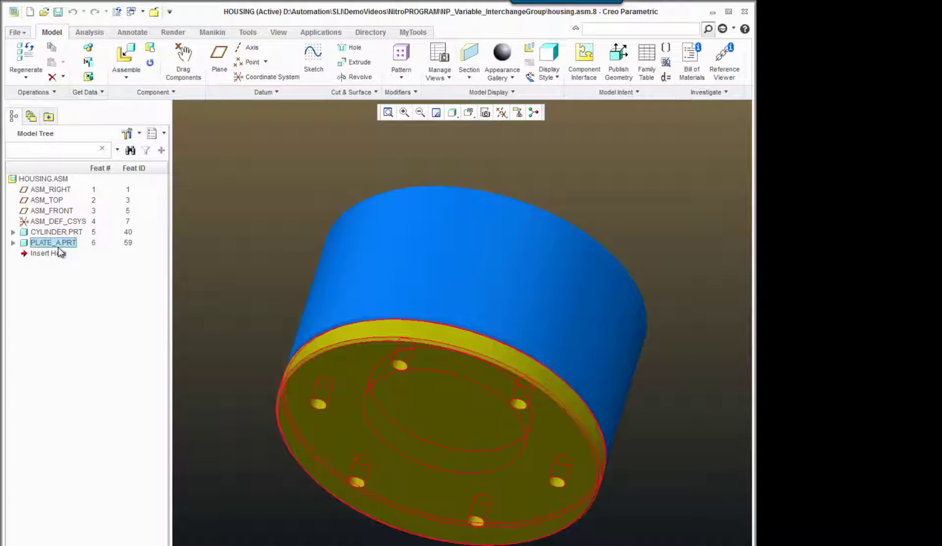
key("Escape")
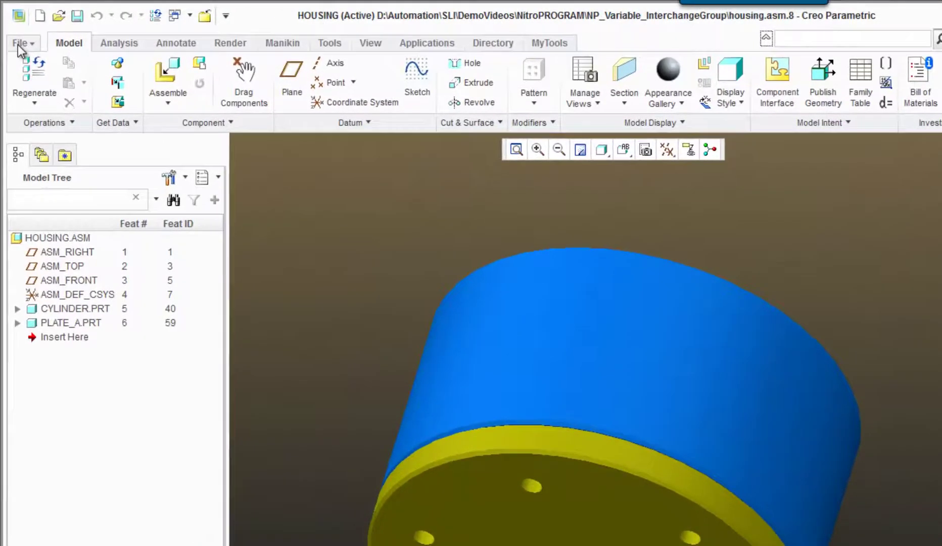
- Create a new Interchange-subtype assembly named PLATE_INTERCHANGE
left_click(19, 45)
left_click(21, 82)
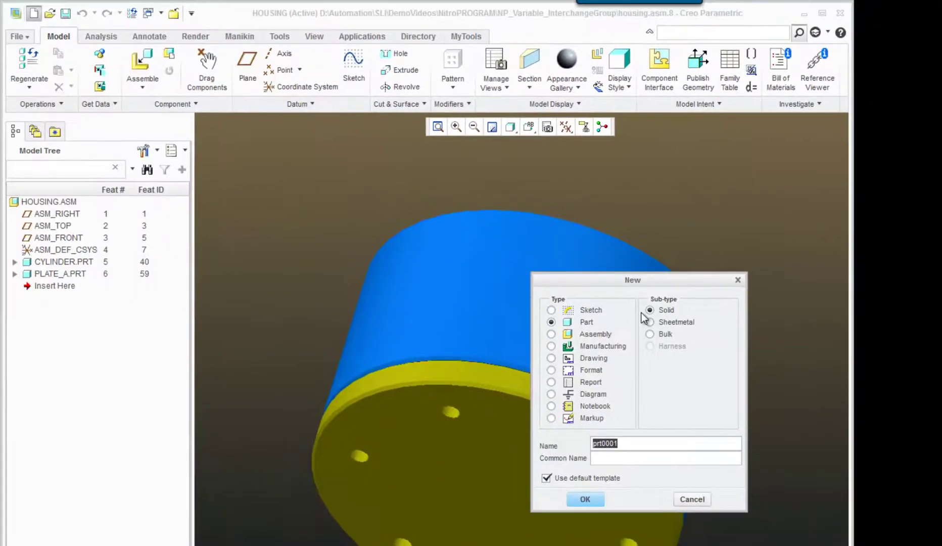
left_click(551, 333)
left_click(650, 321)
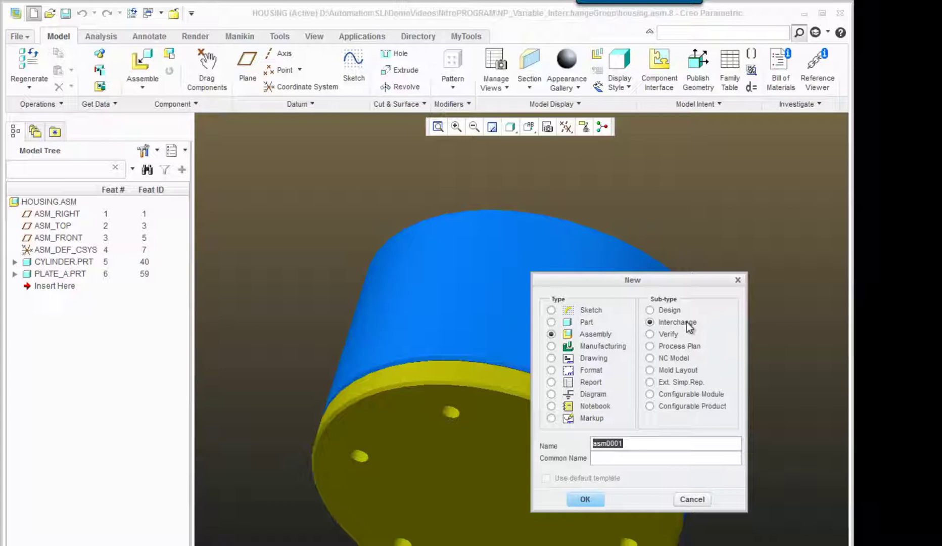
type("PLATE_INT")
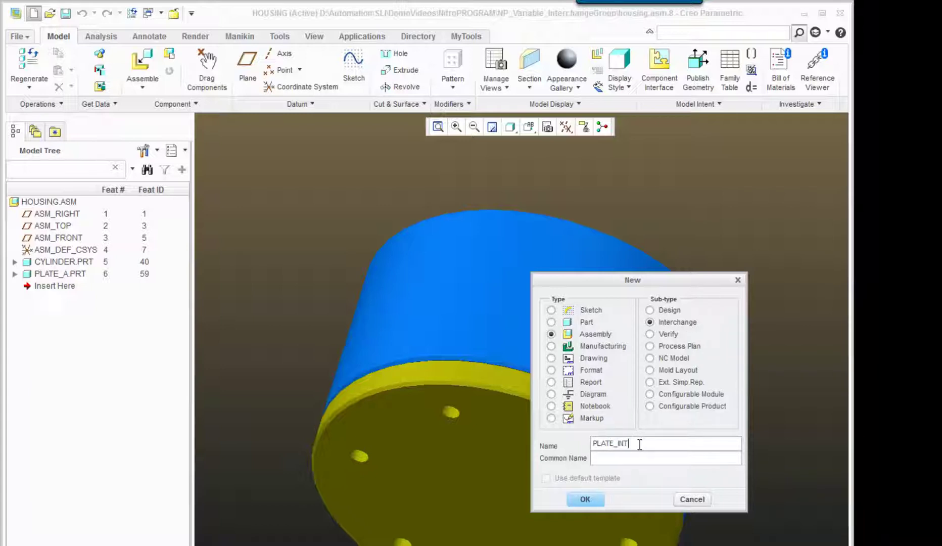
type("ERCHANGE")
key("Return")
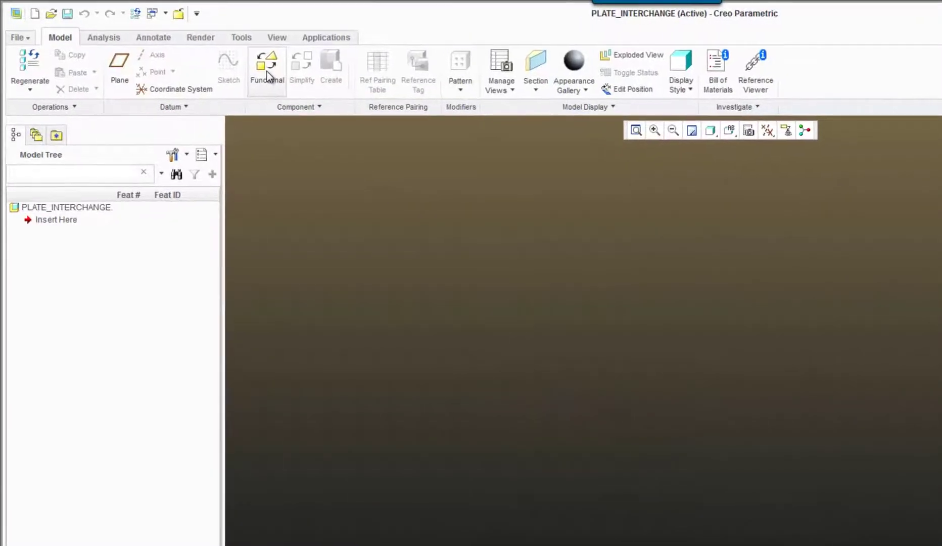
- Add plate_a.prt as a functional component and begin adding plate_b.prt
left_click(259, 65)
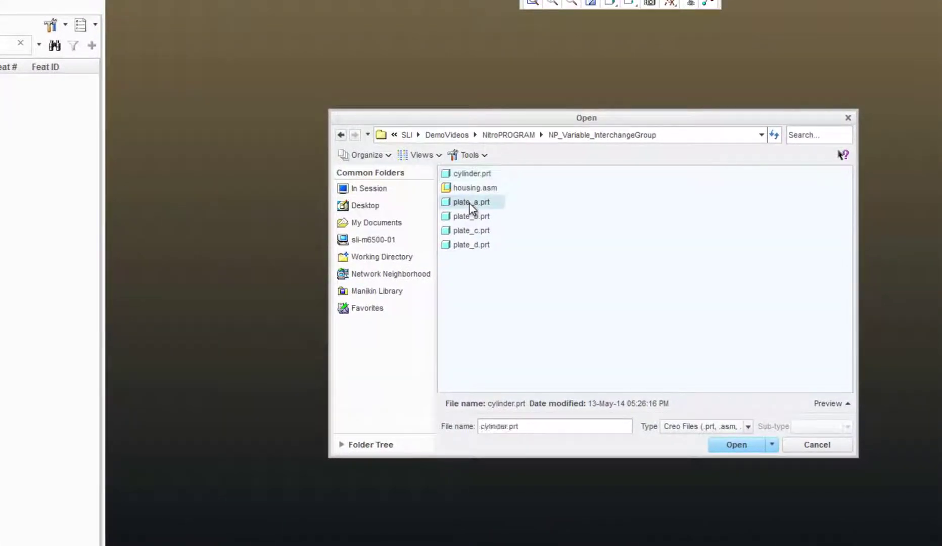
double_click(469, 202)
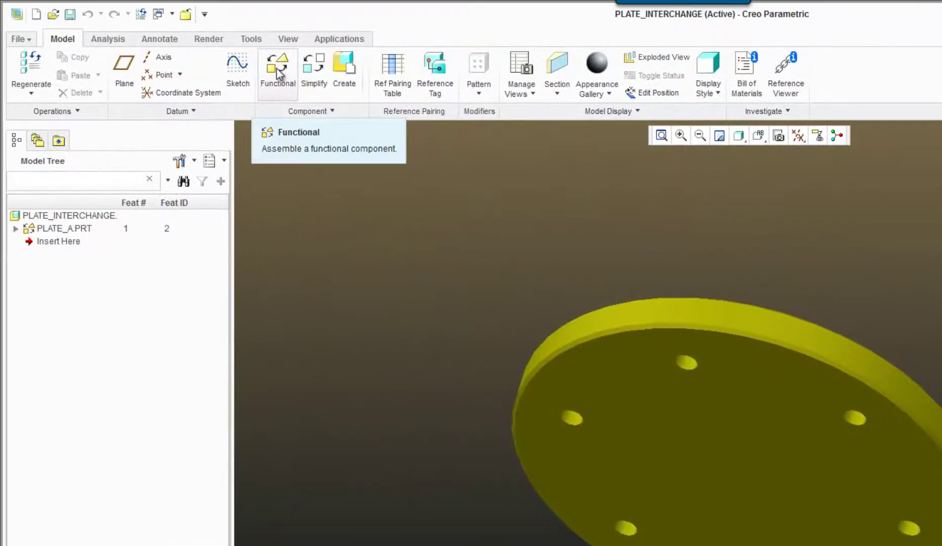
left_click(278, 71)
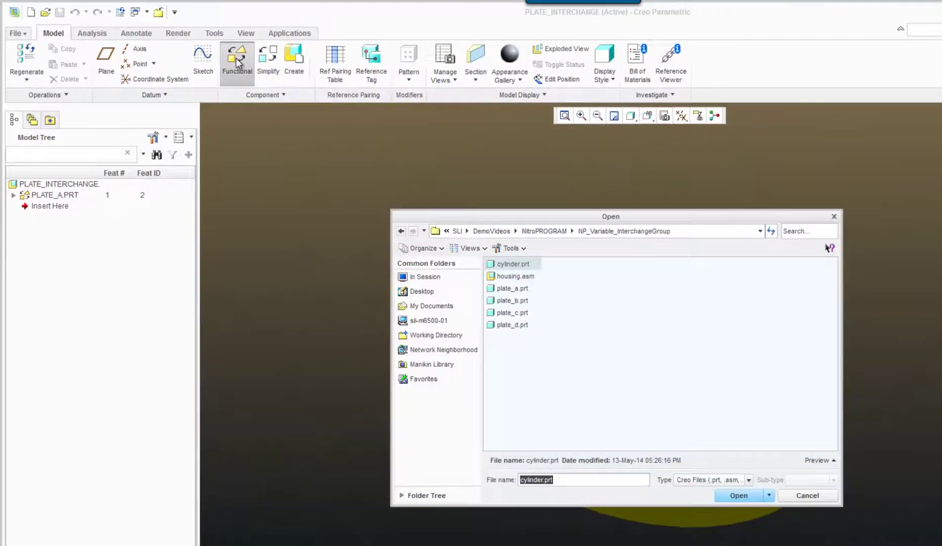
double_click(489, 287)
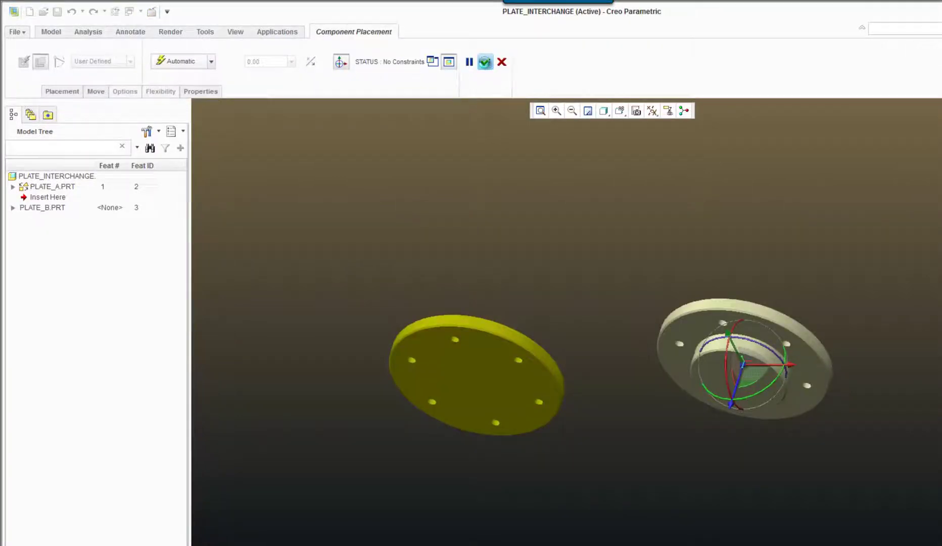
- Accept PLATE_B's placement, then add plate_c.prt as a functional component and accept it
left_click(485, 62)
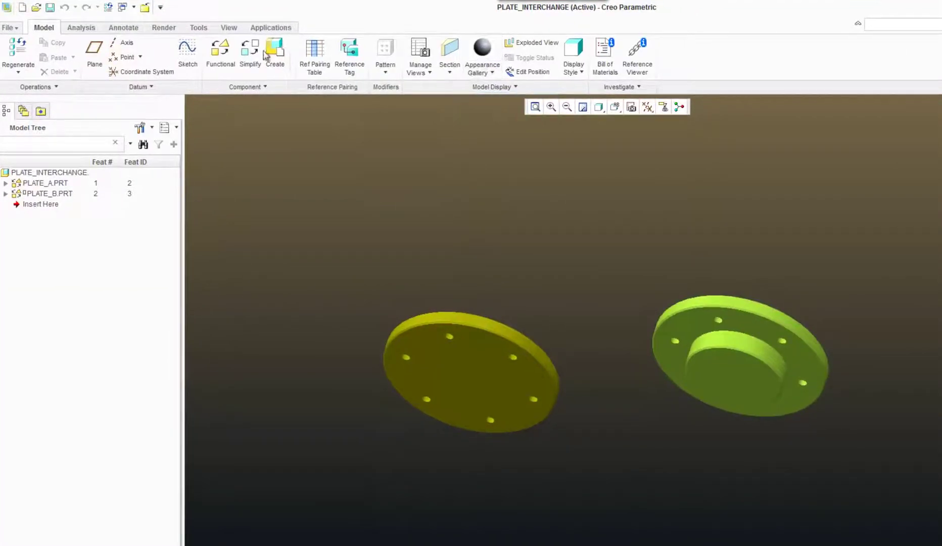
left_click(223, 52)
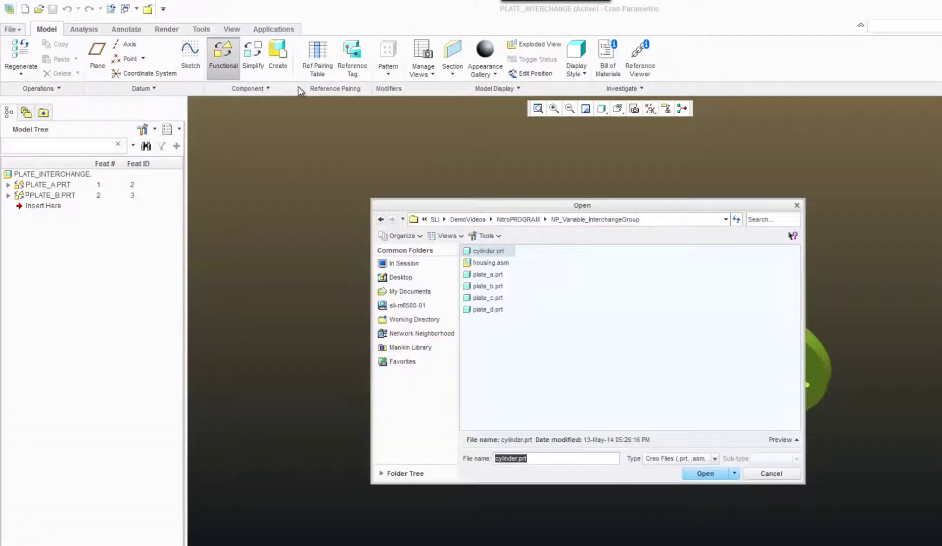
double_click(487, 297)
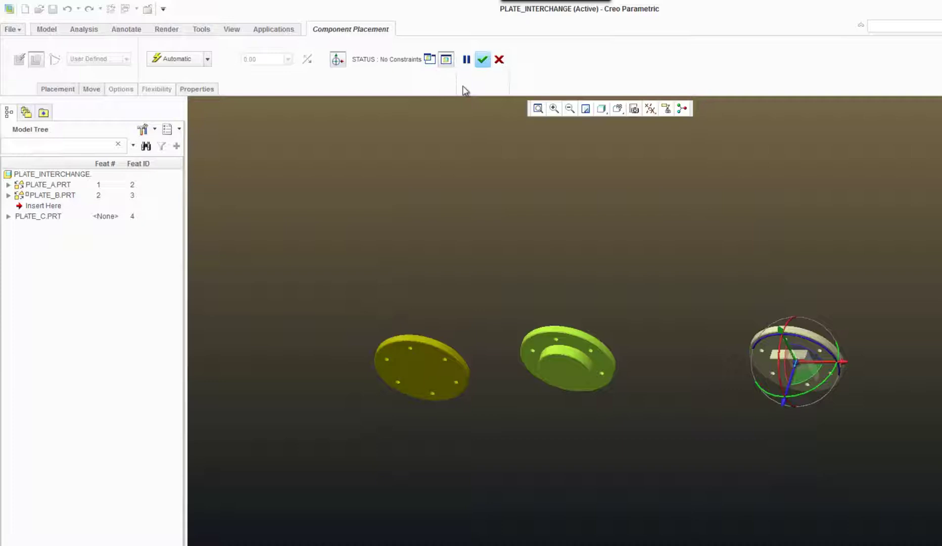
left_click(482, 60)
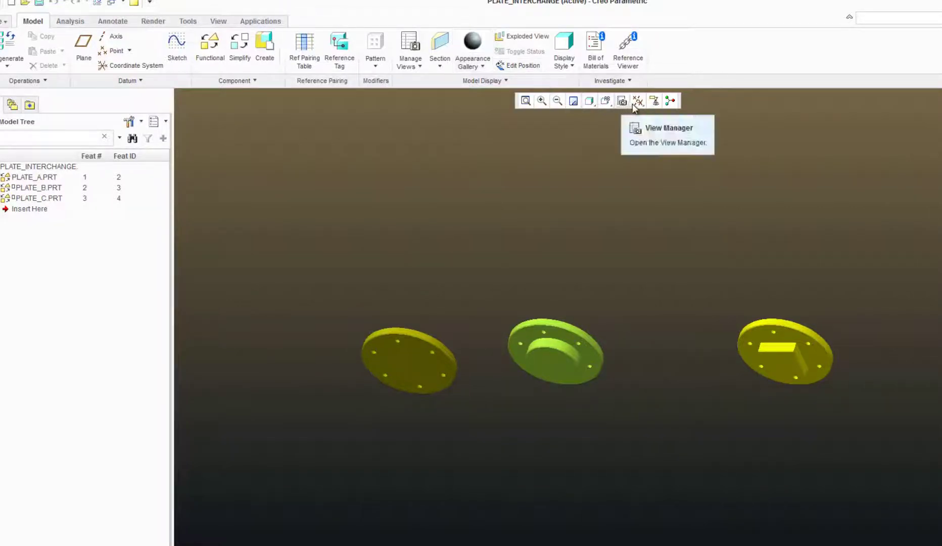
- Turn on datum plane display for the plates and bring up the Reference Pairing Table
left_click(668, 101)
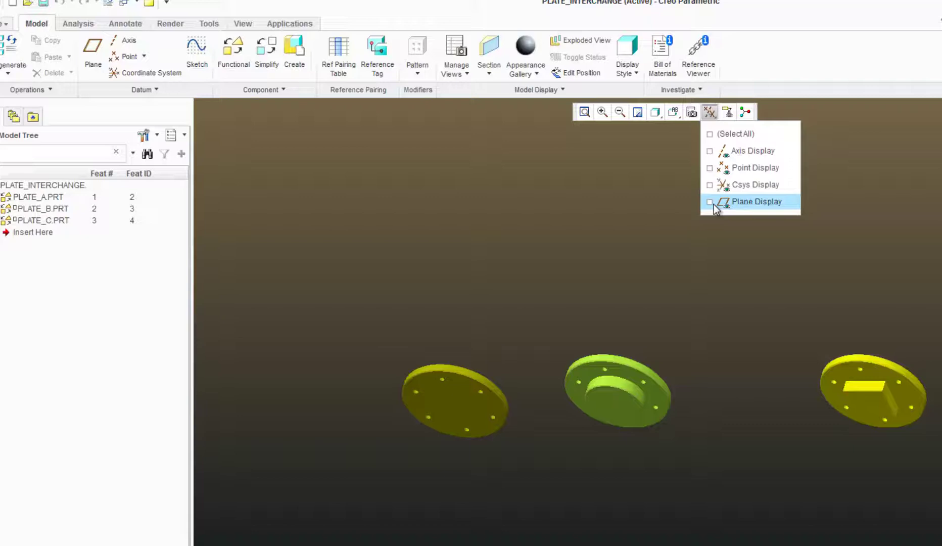
left_click(675, 193)
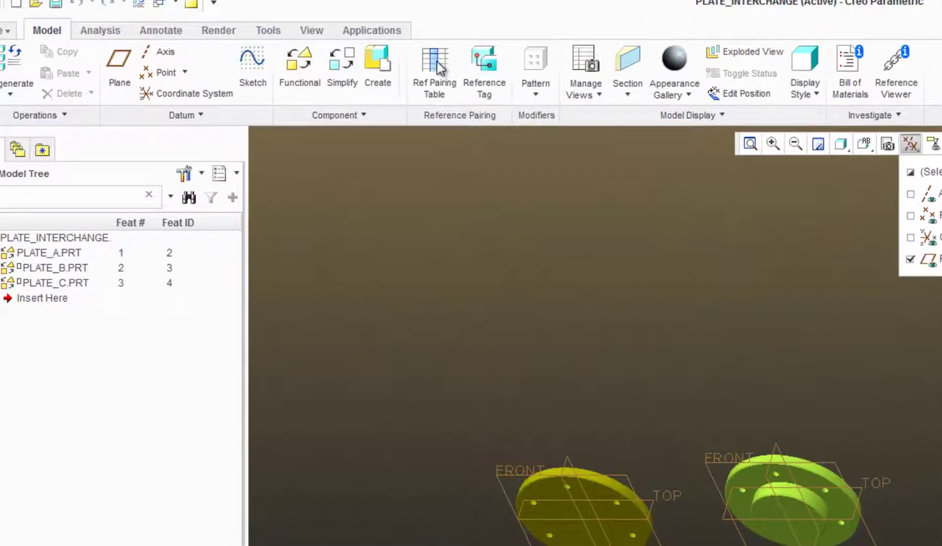
left_click(440, 65)
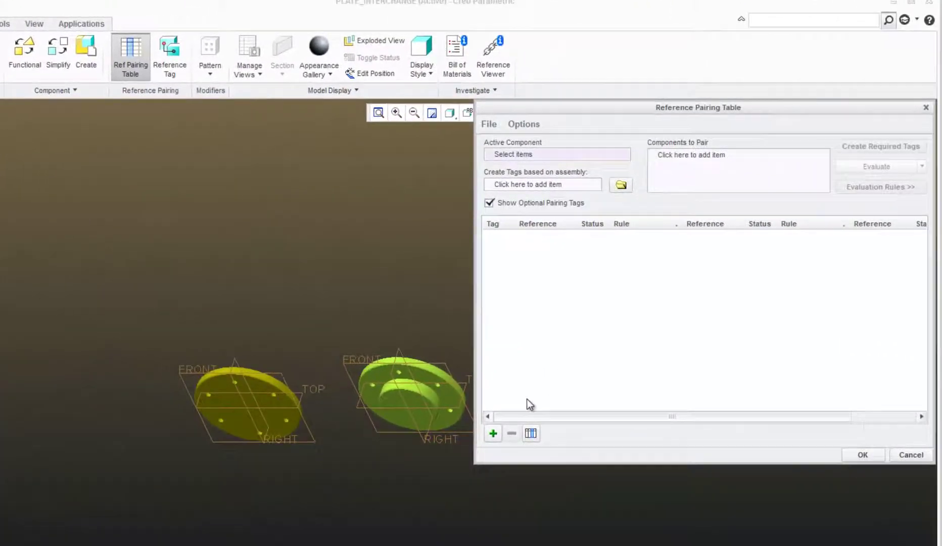
- Add TAG_0 pairing the top surfaces of the three plates
left_click(492, 434)
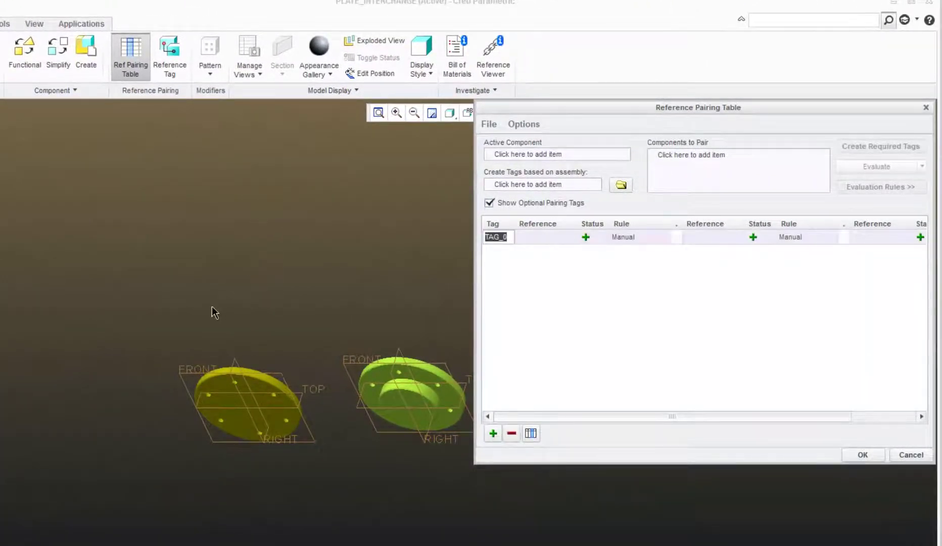
scroll(211, 305, "down", 3)
middle_click_drag(303, 313, 184, 334)
scroll(313, 277, "up", 4)
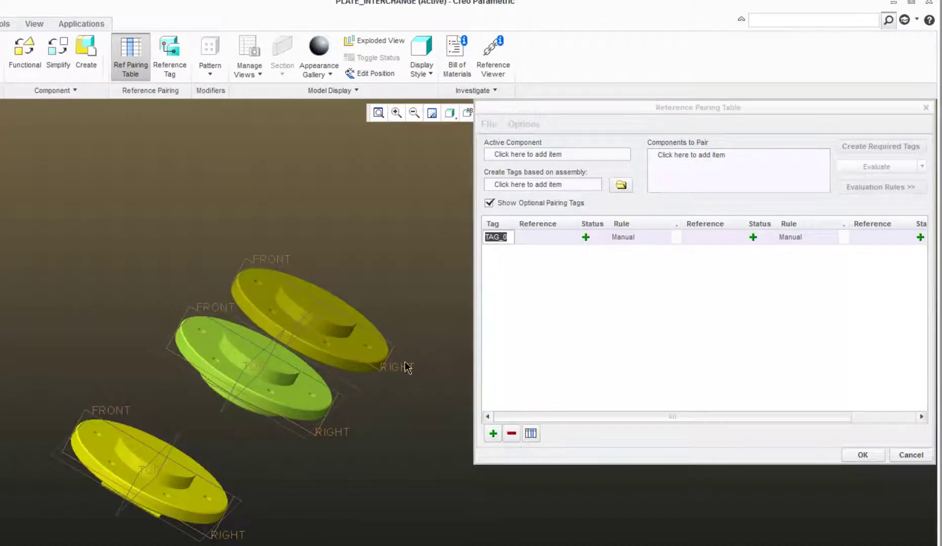
left_click(269, 293)
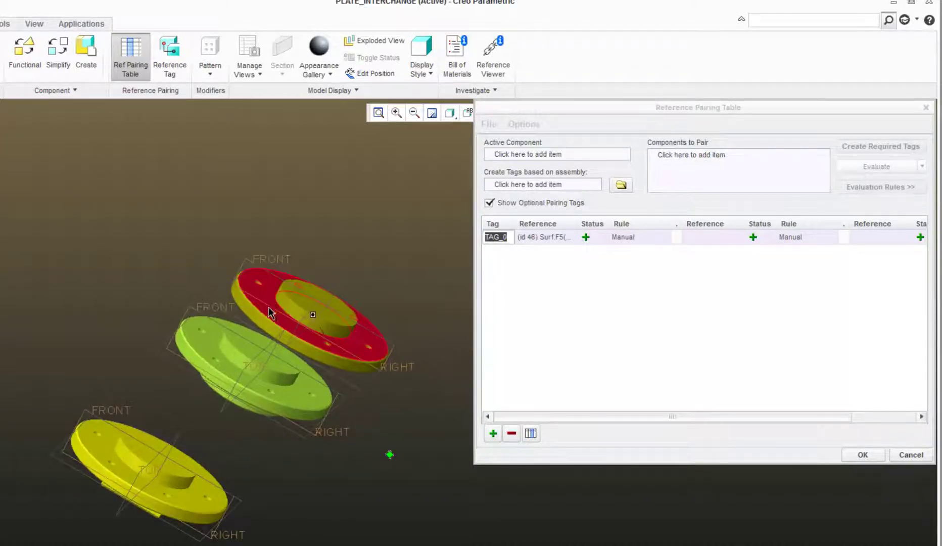
left_click(205, 346)
left_click(98, 447)
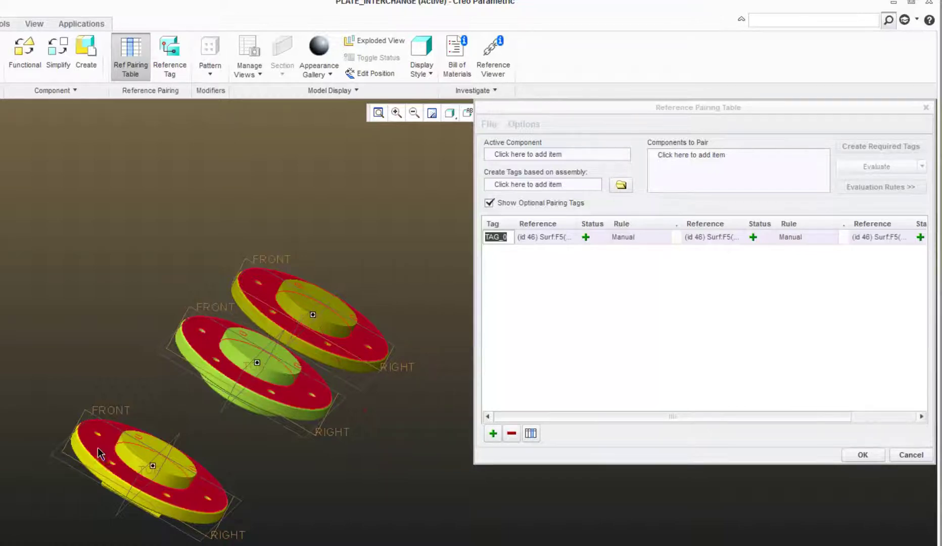
- Add TAG_1 pairing the three plates' TOP datum planes
left_click(493, 432)
mouse_move(245, 260)
middle_mouse_down()
mouse_move(315, 254)
mouse_move(221, 265)
middle_mouse_up()
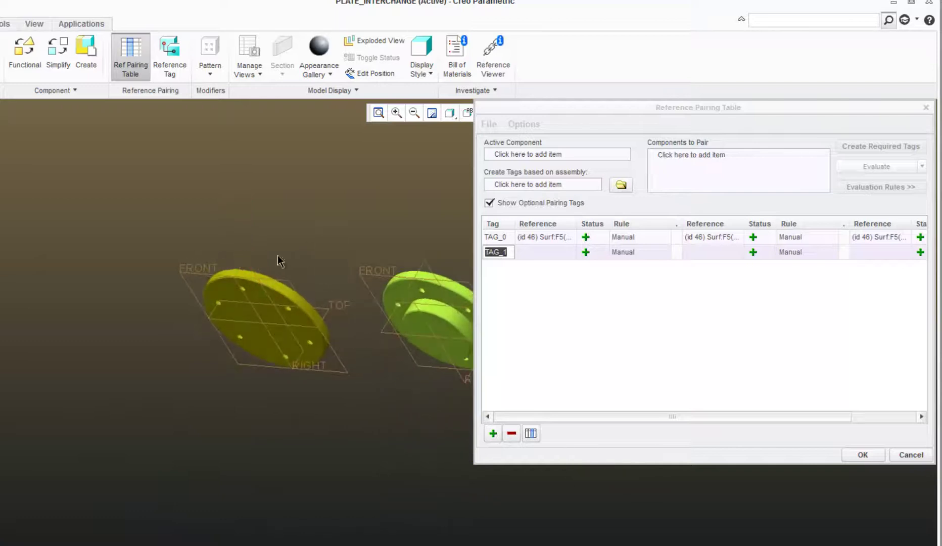
scroll(419, 263, "down", 3)
middle_click_drag(382, 260, 157, 298)
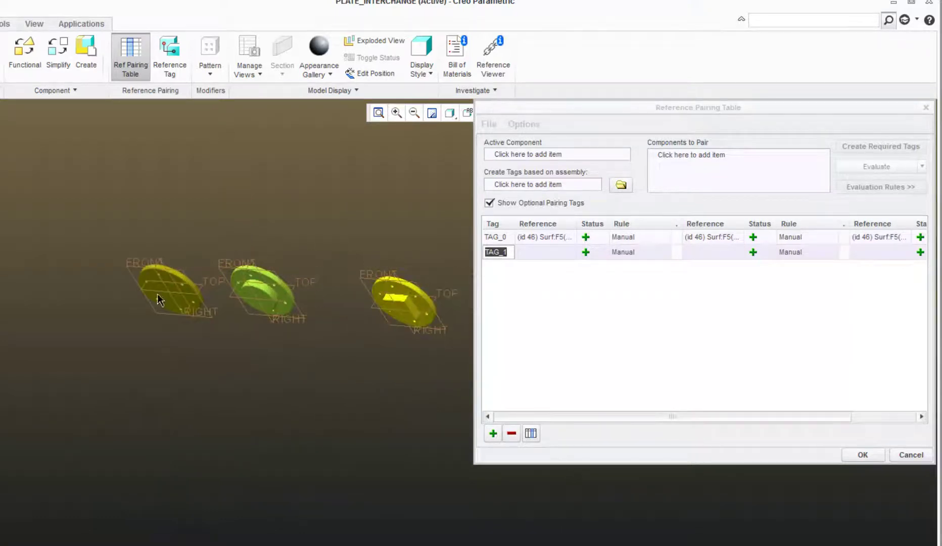
left_click(213, 282)
scroll(342, 281, "down", 3)
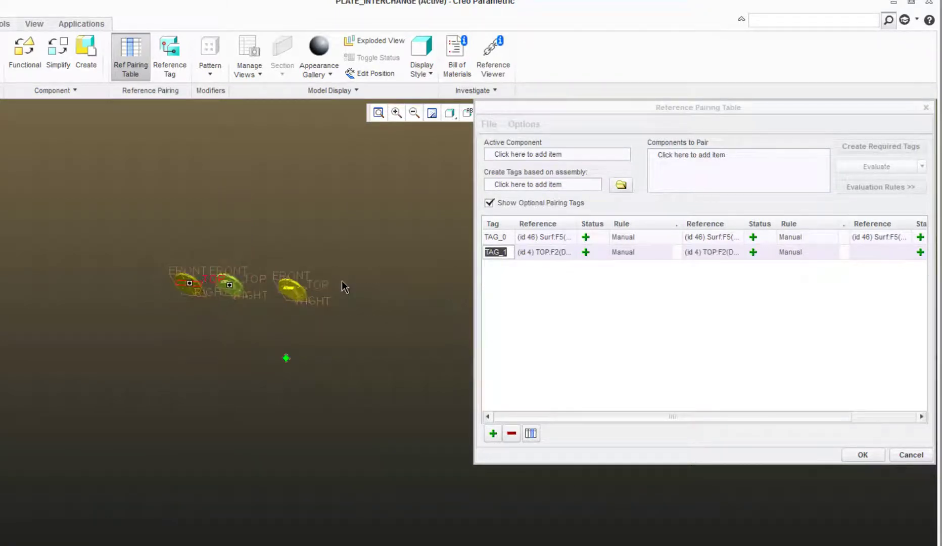
scroll(286, 284, "up", 2)
left_click(289, 288)
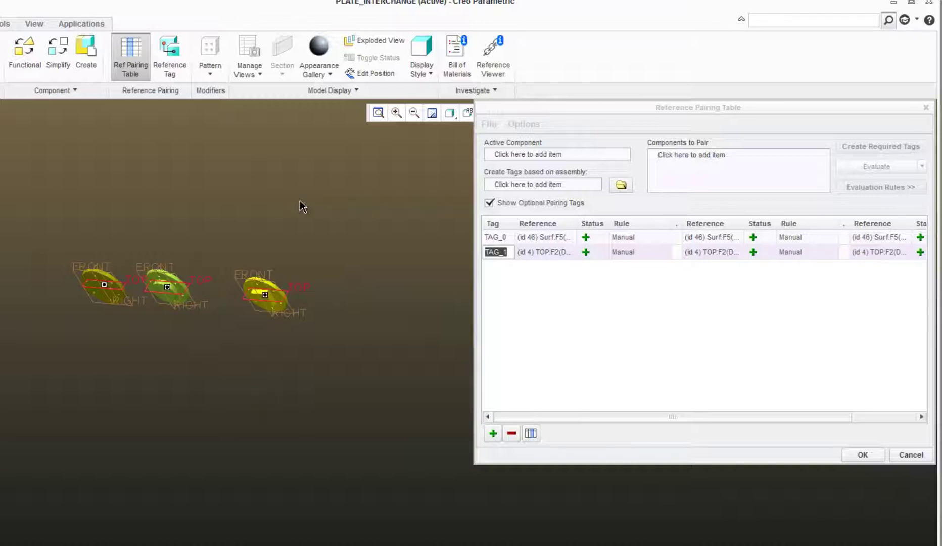
- Add a tag, pick the left plate's edge, then delete that mistaken tag
left_click(492, 433)
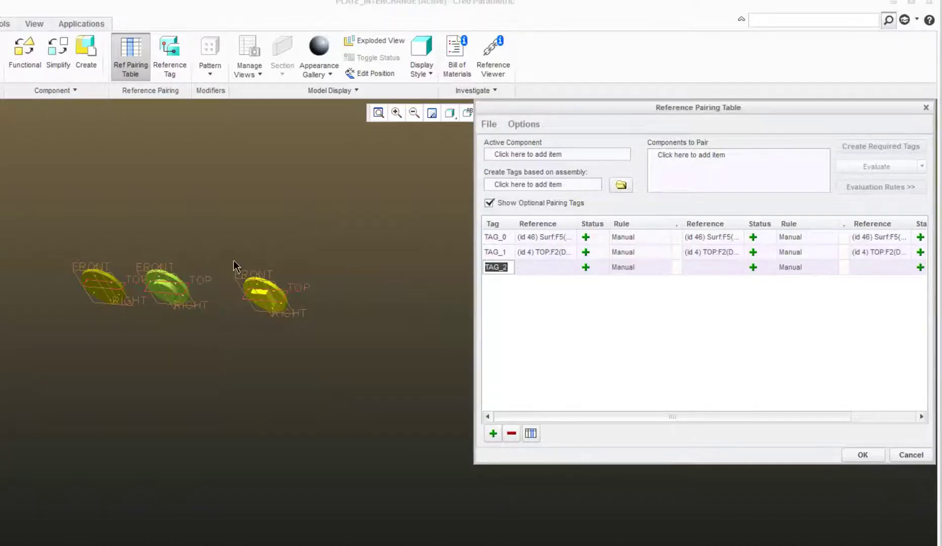
scroll(139, 250, "up", 2)
scroll(110, 353, "up", 4)
left_click(84, 363)
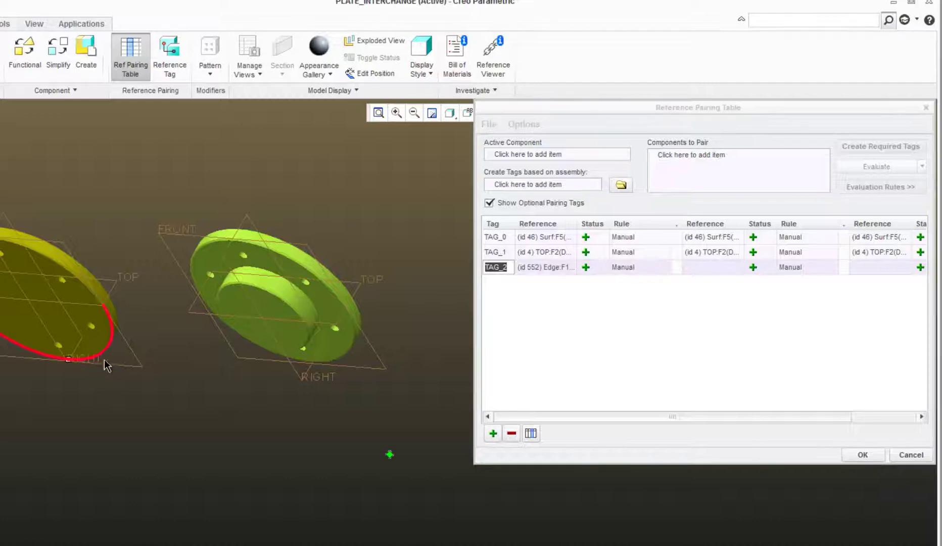
middle_click_drag(111, 368, 104, 259)
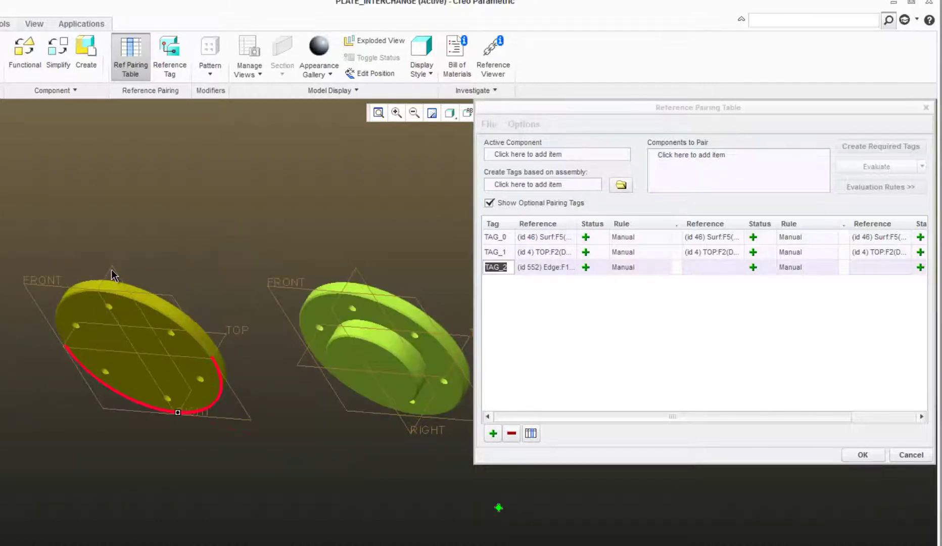
left_click(511, 434)
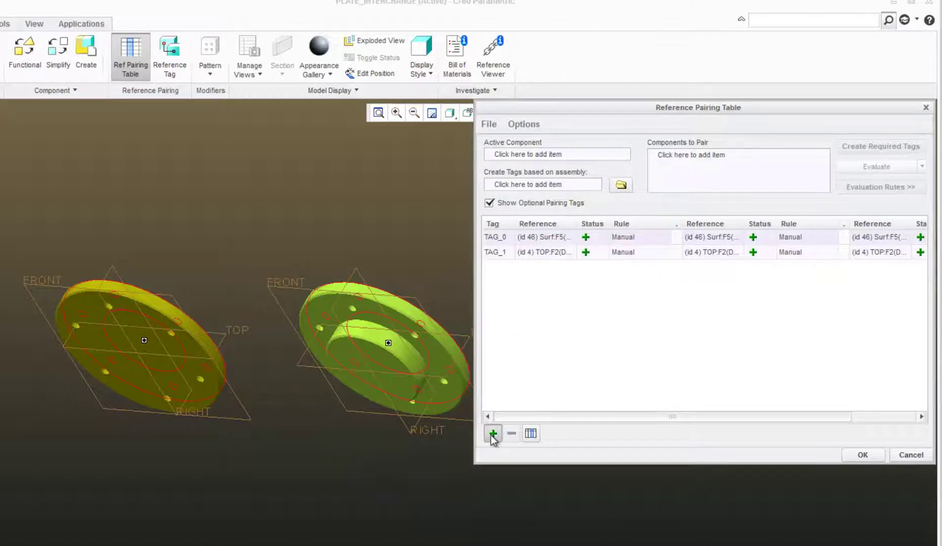
- Add a tag pairing the three plates' RIGHT datum planes and close the table
left_click(493, 434)
left_click(118, 274)
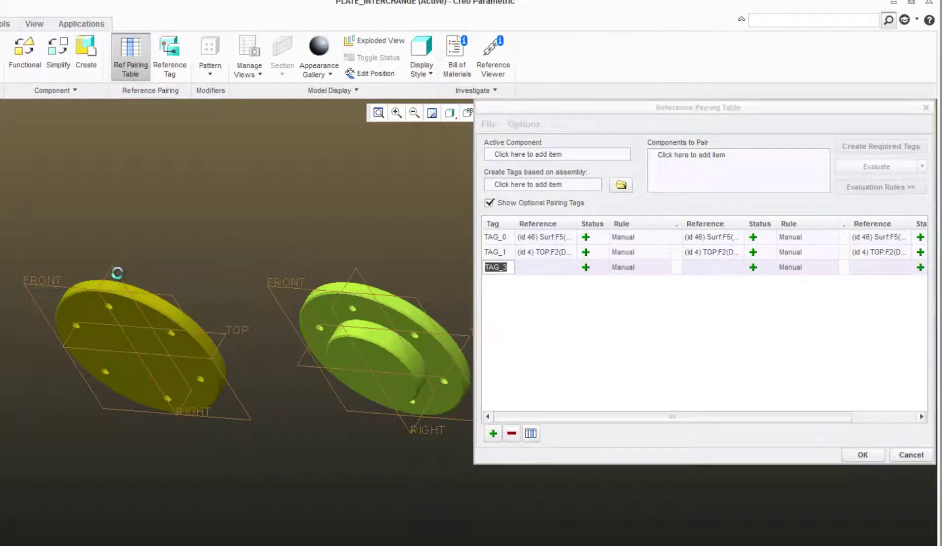
left_click(361, 279)
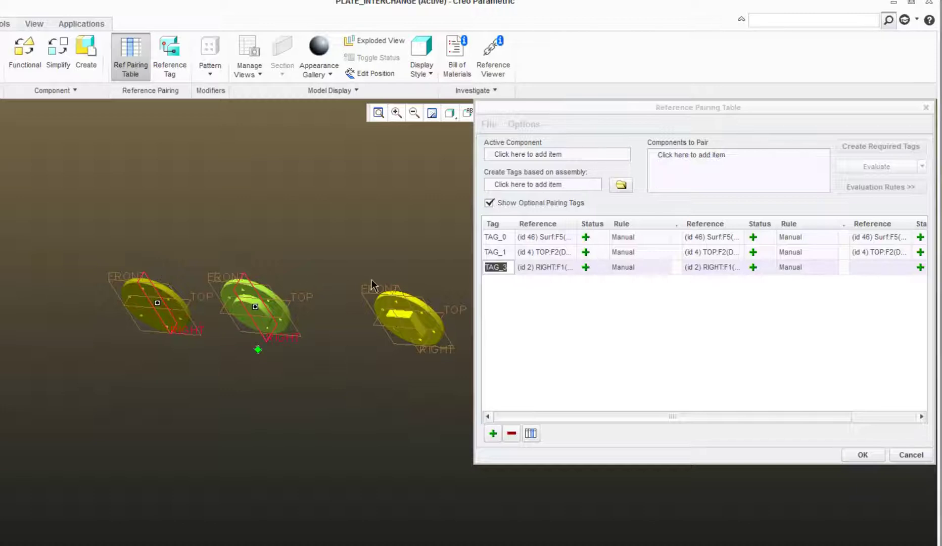
scroll(371, 285, "down", 3)
left_click(426, 297)
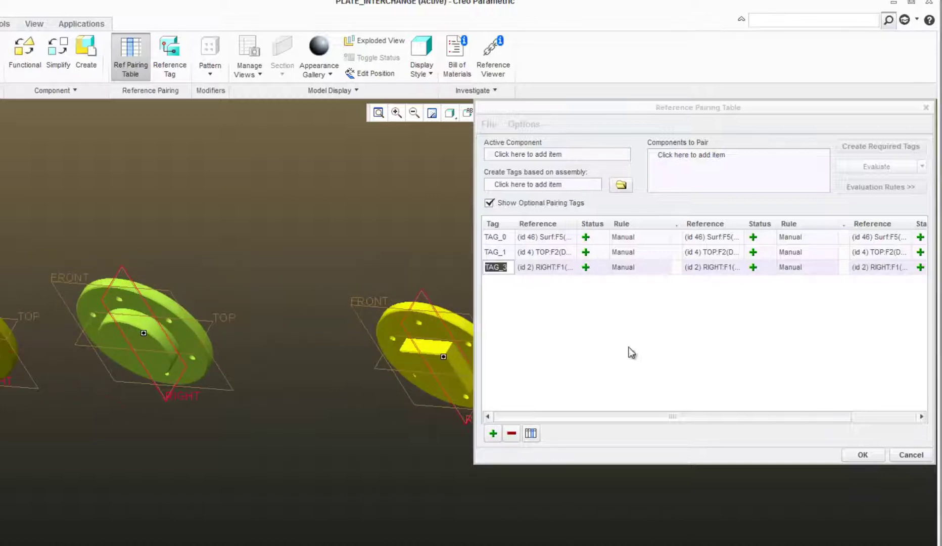
left_click(863, 455)
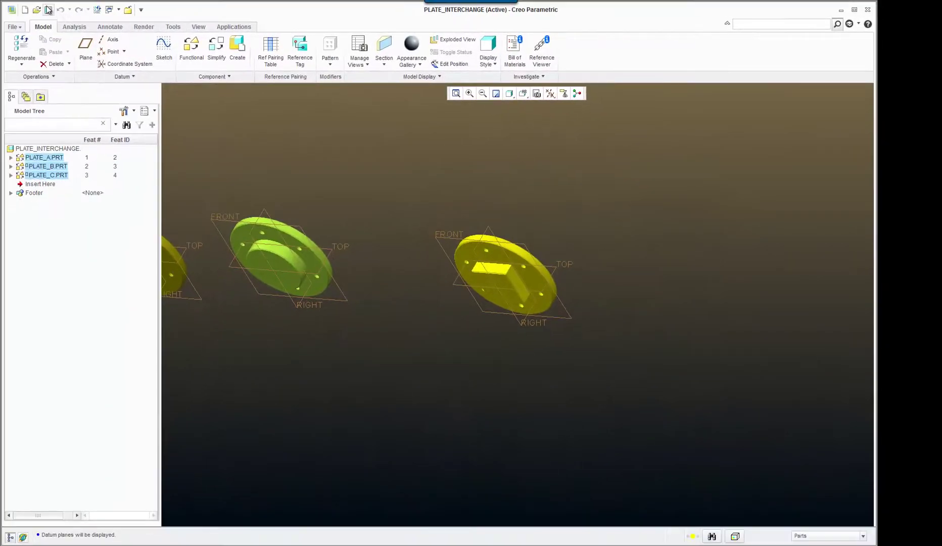
- Save PLATE_INTERCHANGE past the conflicts warning and switch to the HOUSING window
left_click(48, 10)
left_click(387, 425)
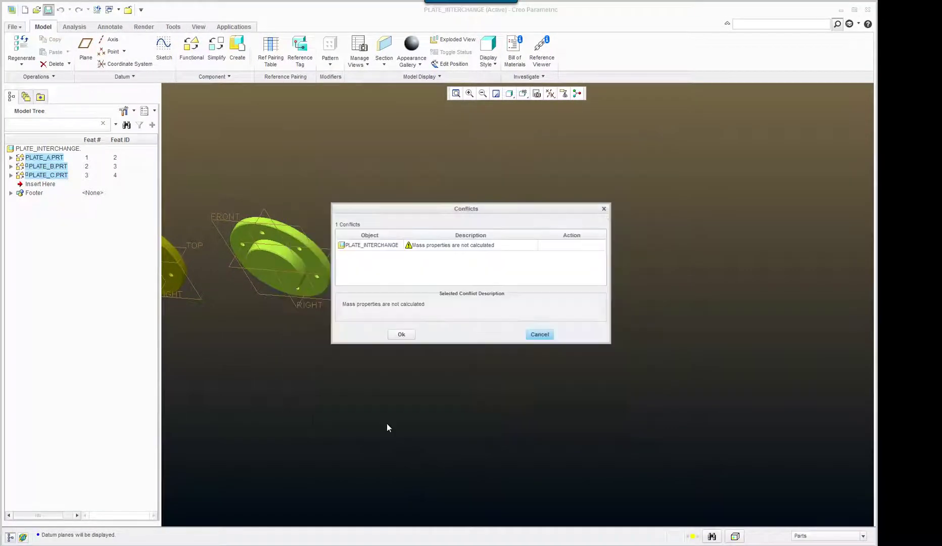
left_click(401, 333)
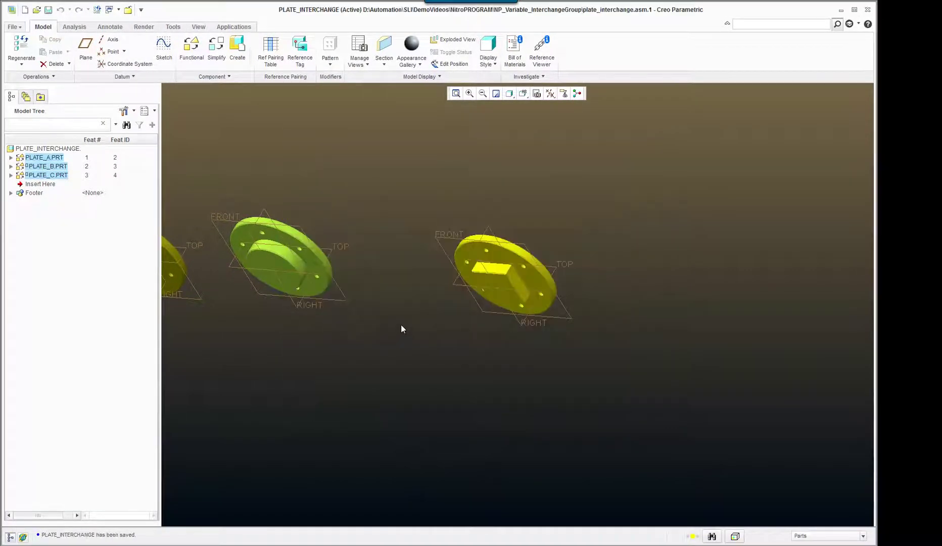
left_click(421, 381)
scroll(421, 382, "down", 3)
key("ctrl+Tab")
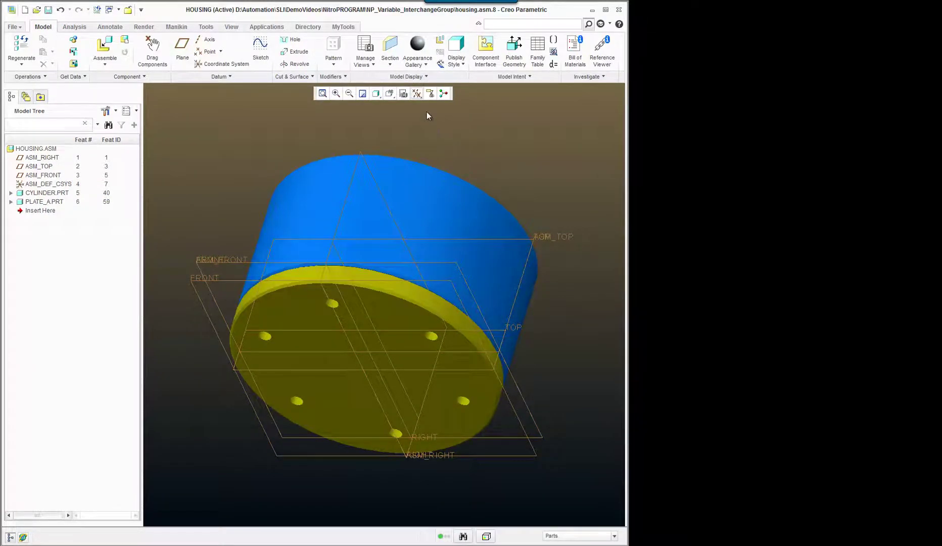
- Uncheck Select All in the datum display filters to hide every datum in HOUSING
left_click(418, 93)
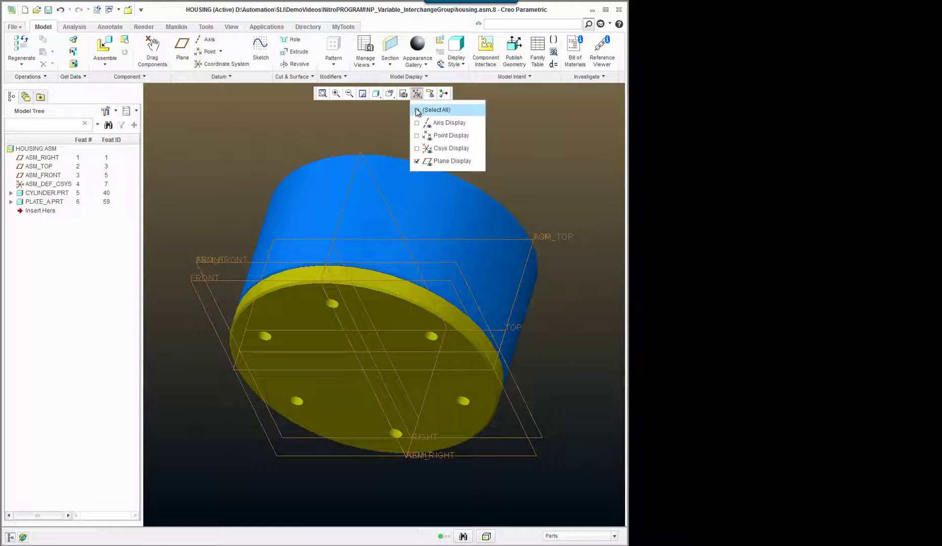
left_click(417, 110)
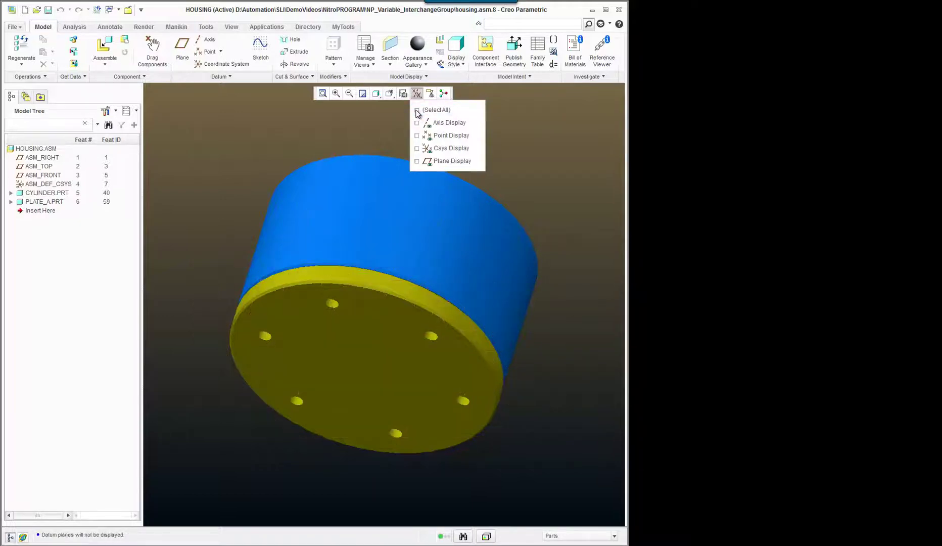
left_click(577, 213)
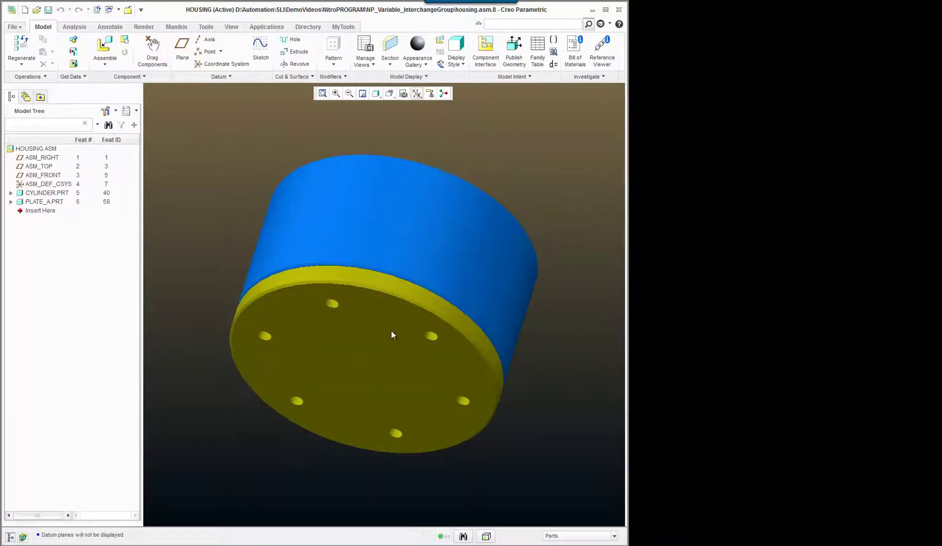
left_click(392, 335)
right_click(392, 334)
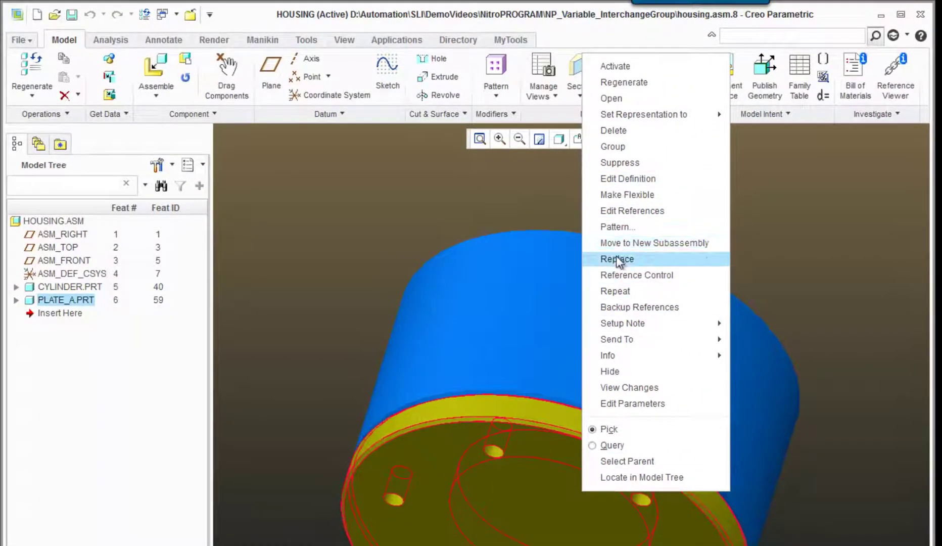
- Replace PLATE_A with PLATE_B.PRT, chosen by interchange from the PLATE_INTERCHANGE family tree
left_click(616, 258)
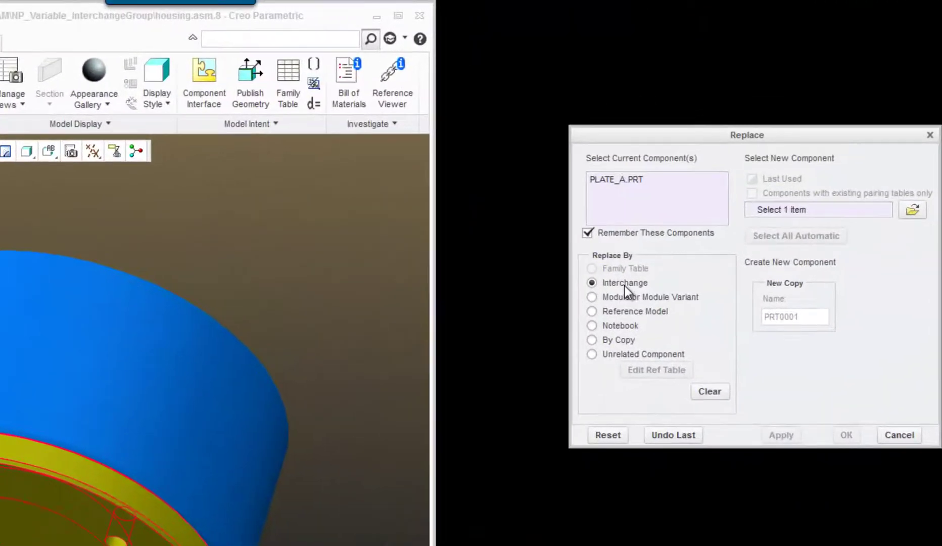
left_click(913, 210)
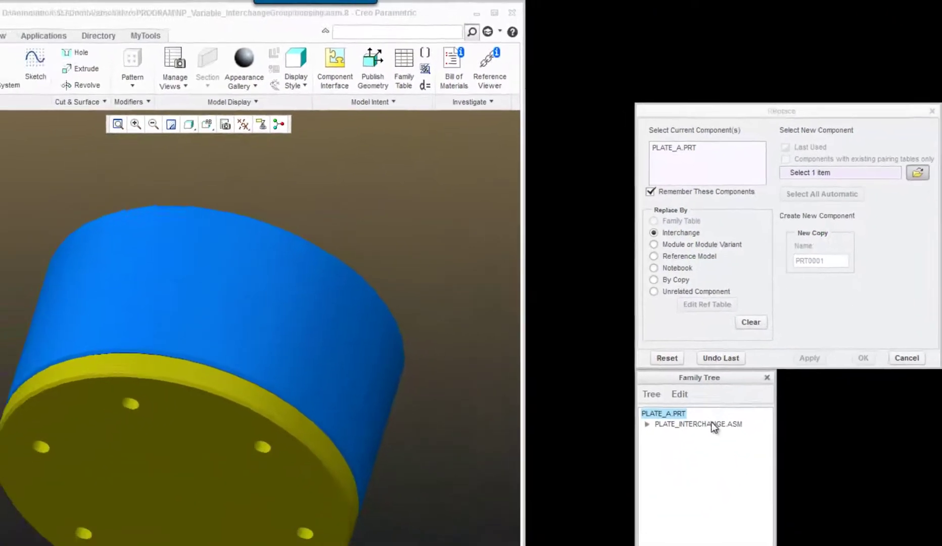
double_click(711, 423)
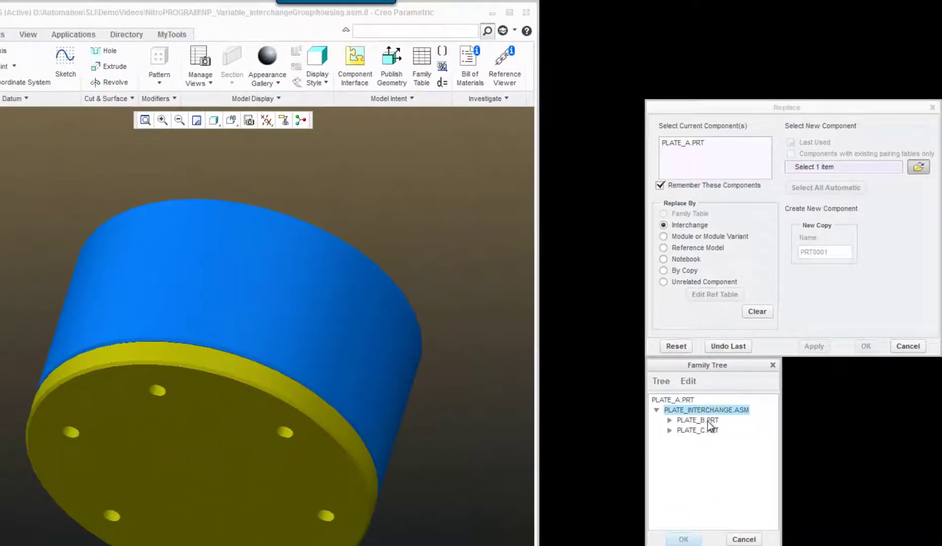
left_click(699, 419)
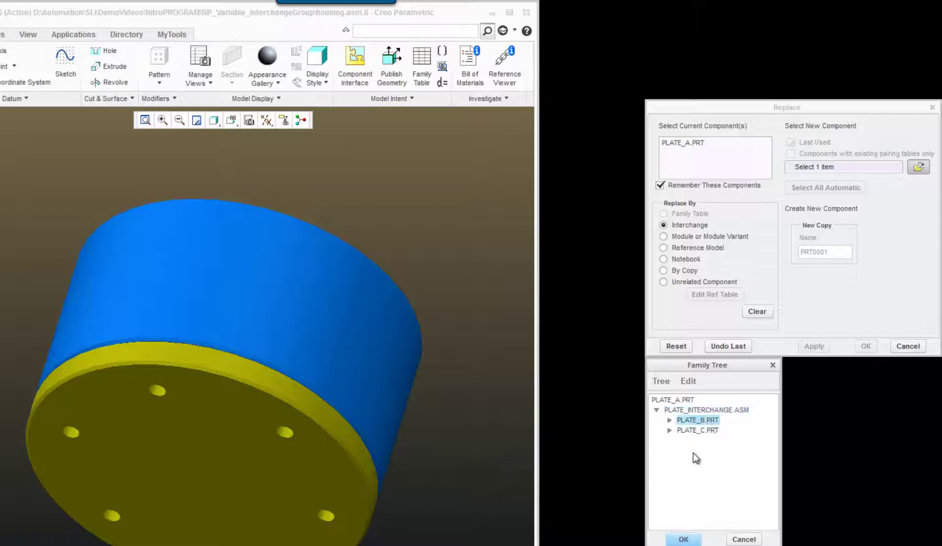
left_click(683, 539)
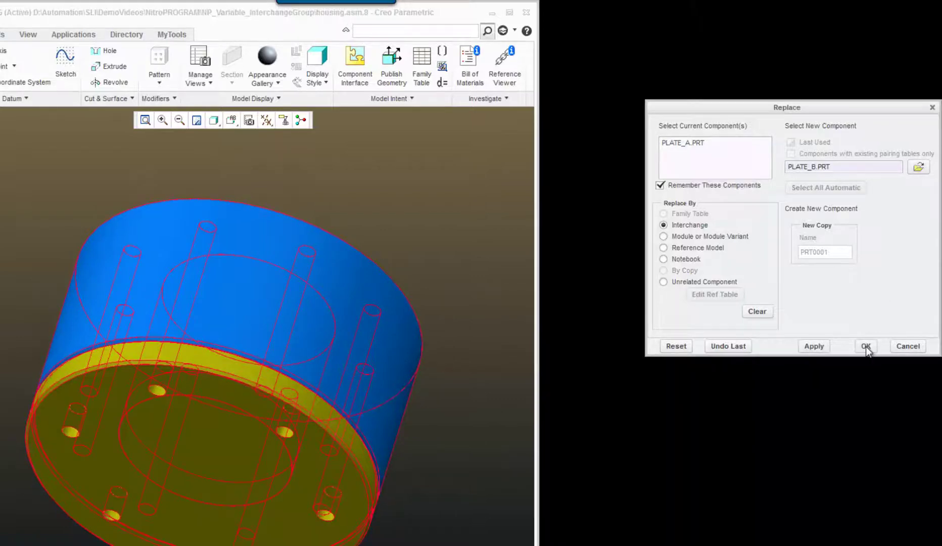
left_click(865, 346)
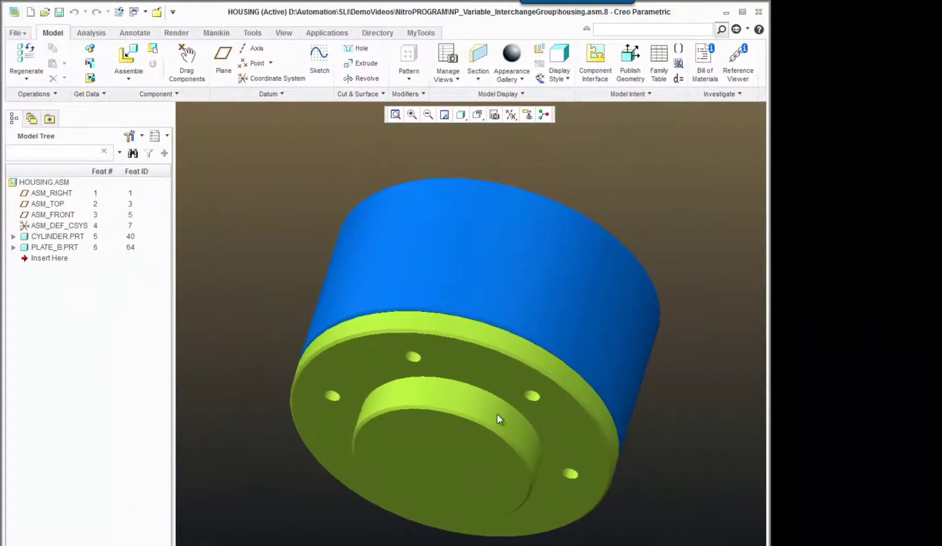
- Replace PLATE_B with PLATE_C.PRT, chosen from PLATE_INTERCHANGE.ASM in the family tree
left_click(497, 376)
right_click(497, 376)
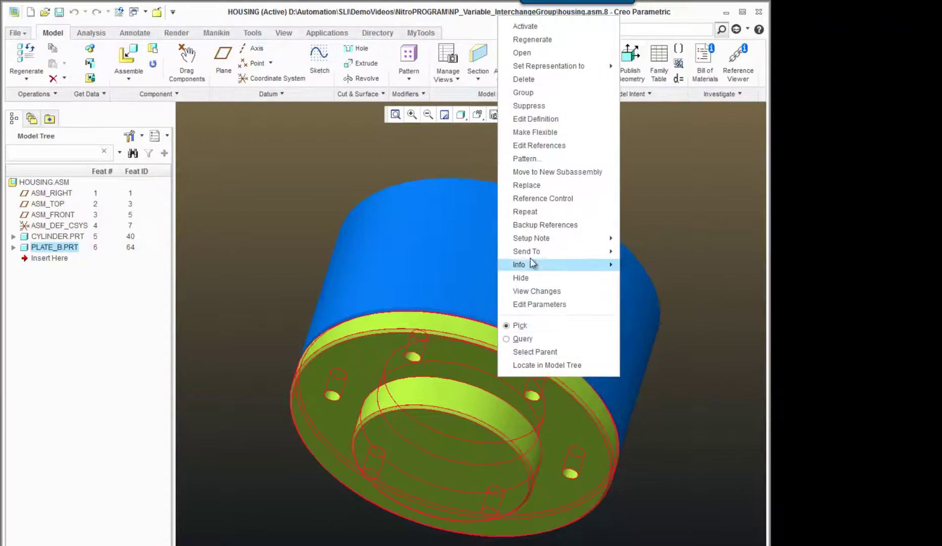
left_click(526, 184)
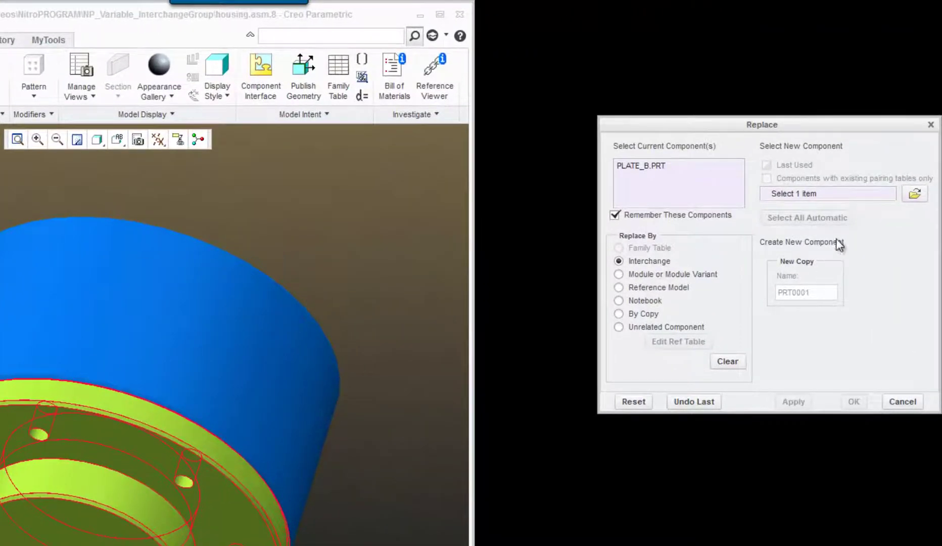
left_click(916, 194)
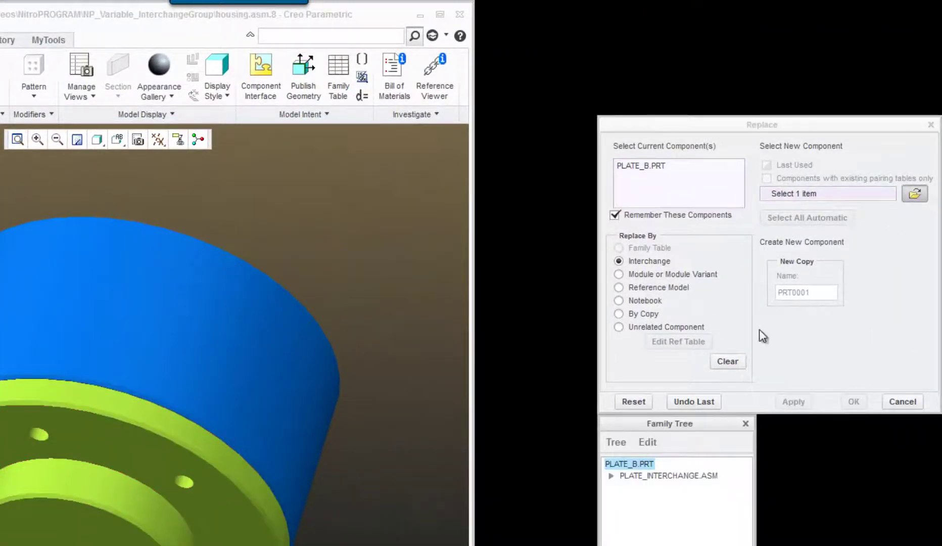
left_click(670, 476)
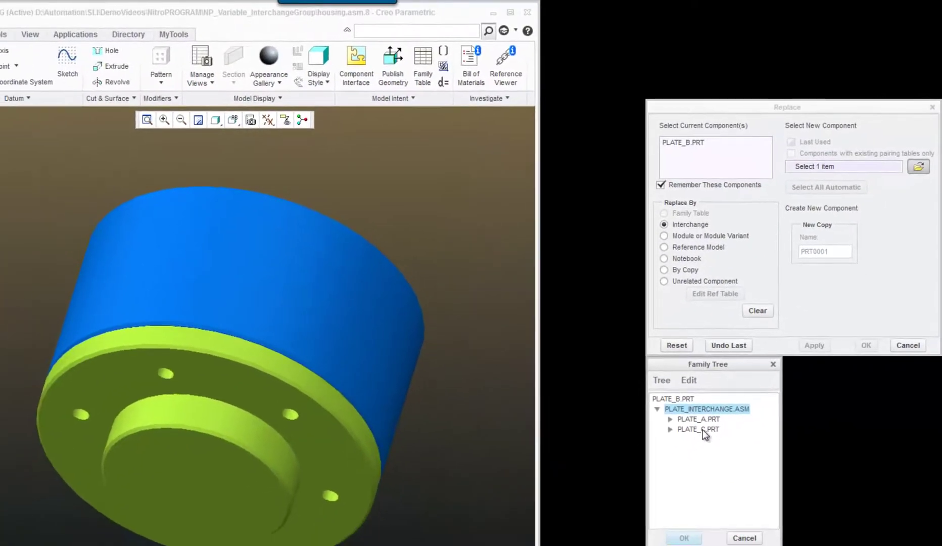
left_click(696, 440)
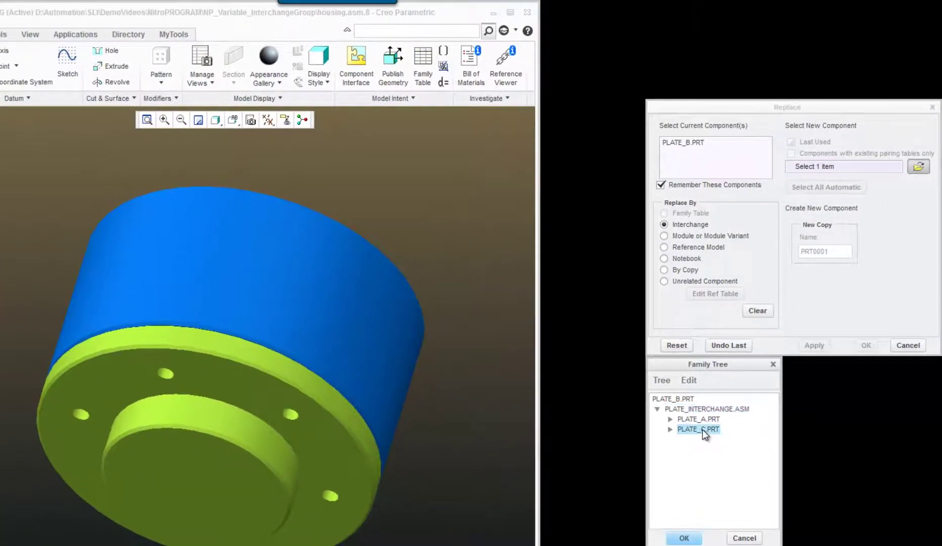
left_click(683, 538)
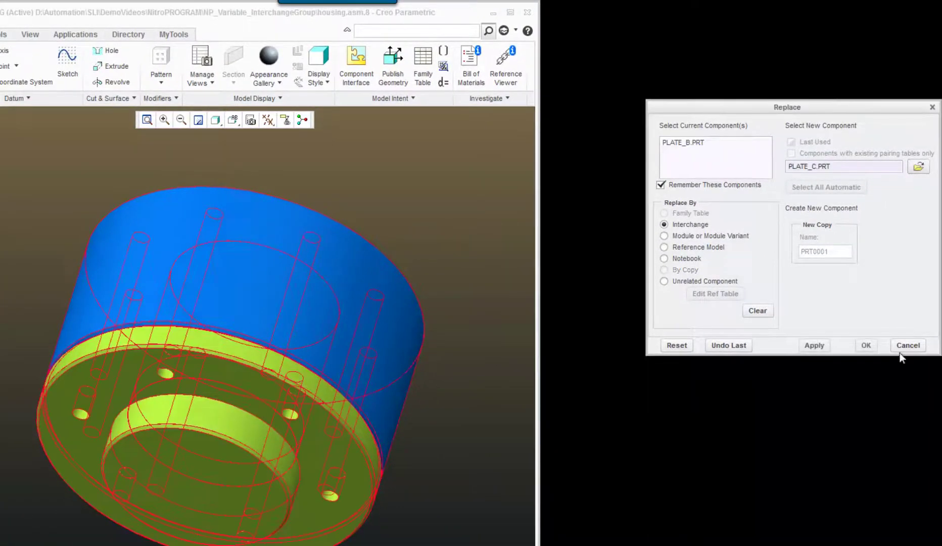
left_click(866, 345)
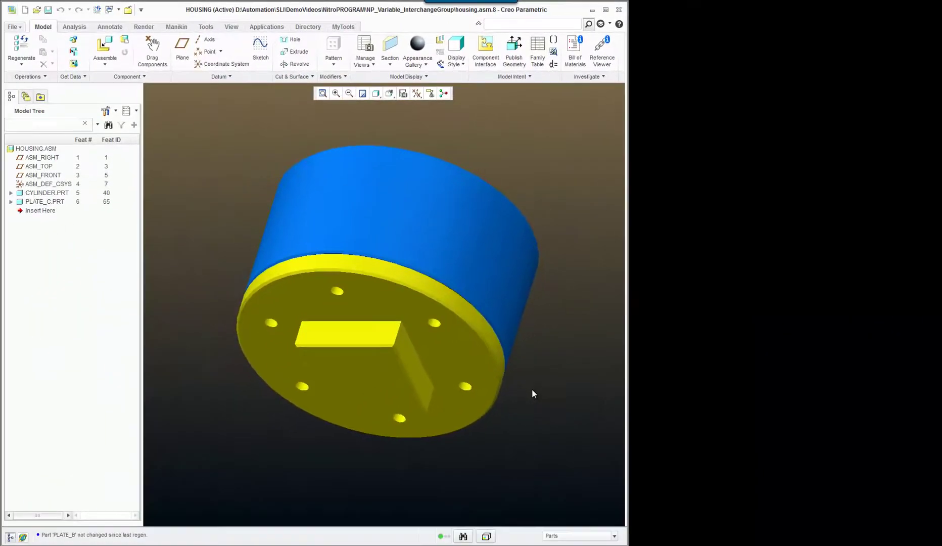